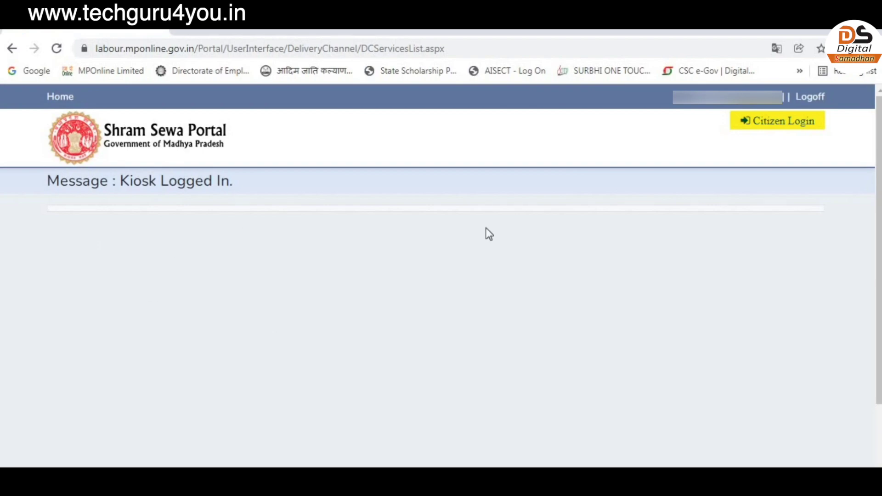
- Open the citizen account sign-up form from the Citizen Login page
click(769, 126)
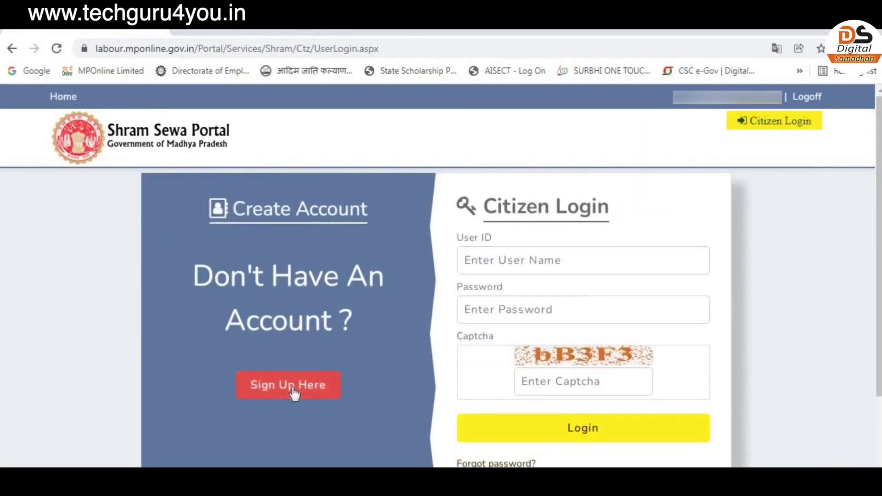
click(294, 392)
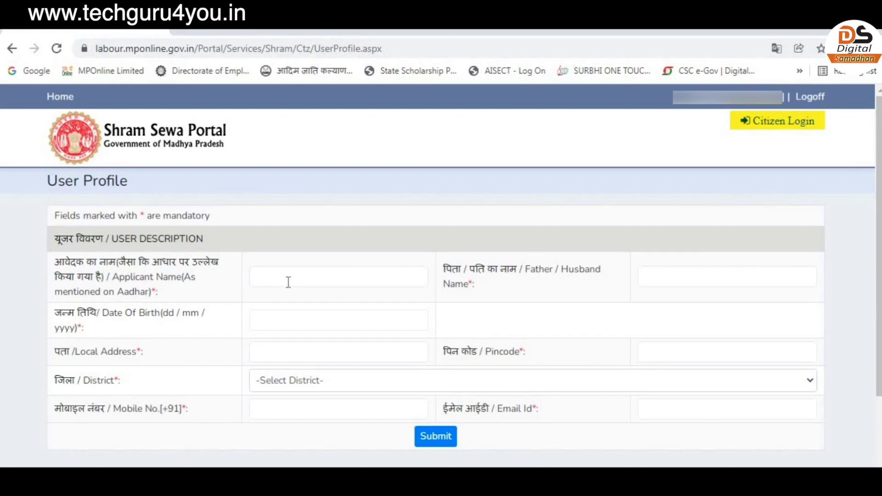
click(667, 273)
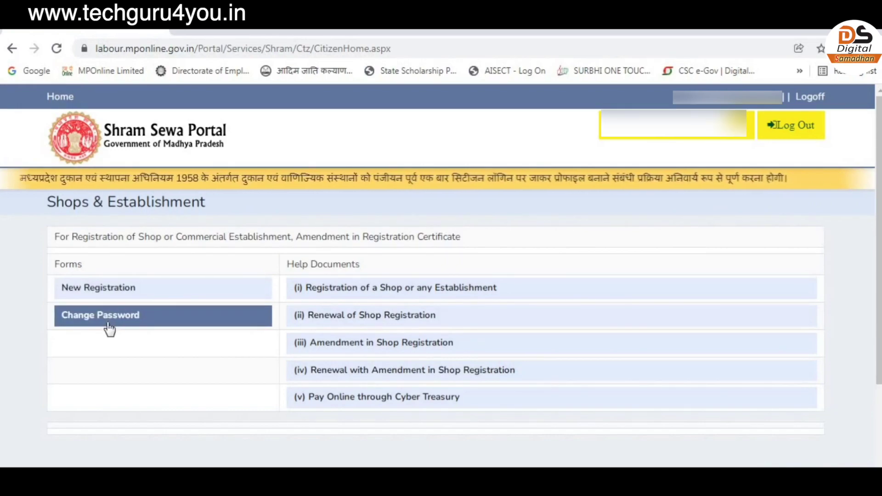
- Open the New Registration form for Shops & Establishment and look over its sections
click(112, 289)
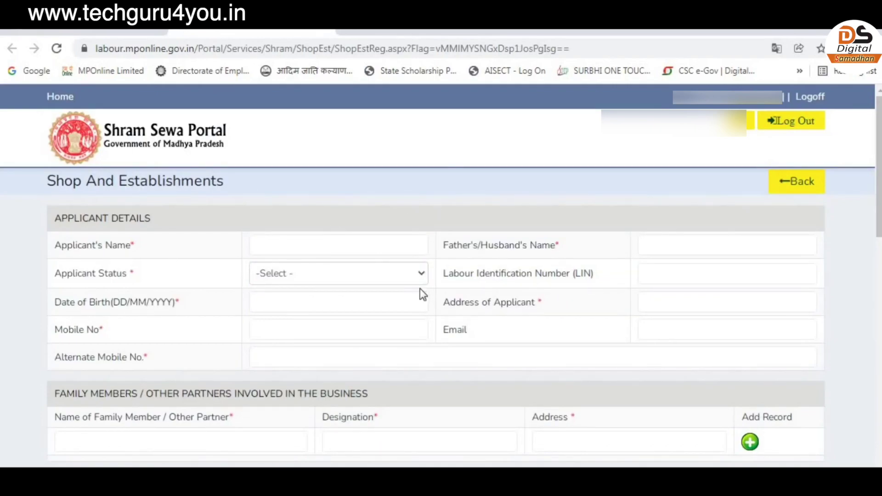
scroll(432, 317, down, 8)
scroll(436, 331, up, 8)
- Set the Applicant Status to Proprietor/Owner in the applicant details
click(283, 251)
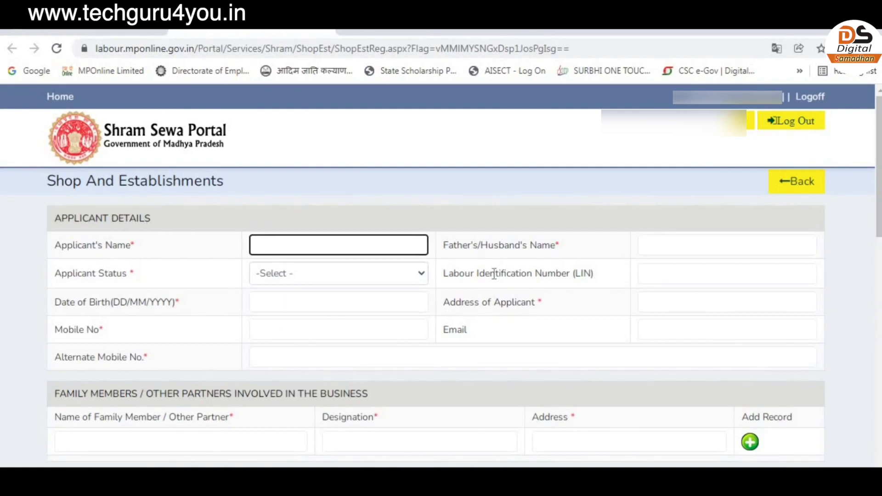
click(708, 248)
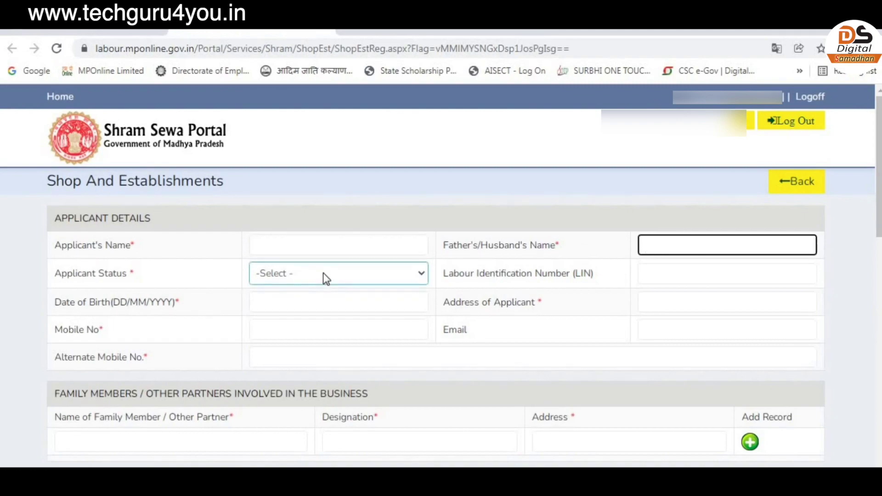
click(323, 273)
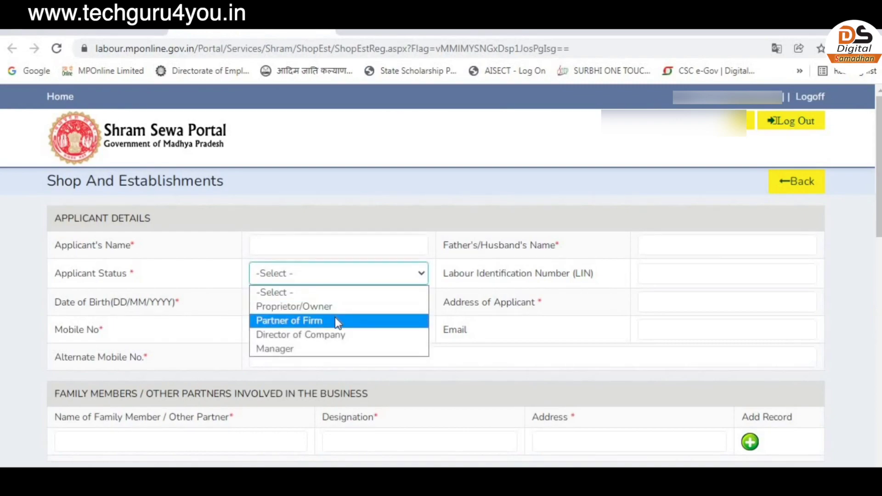
click(302, 312)
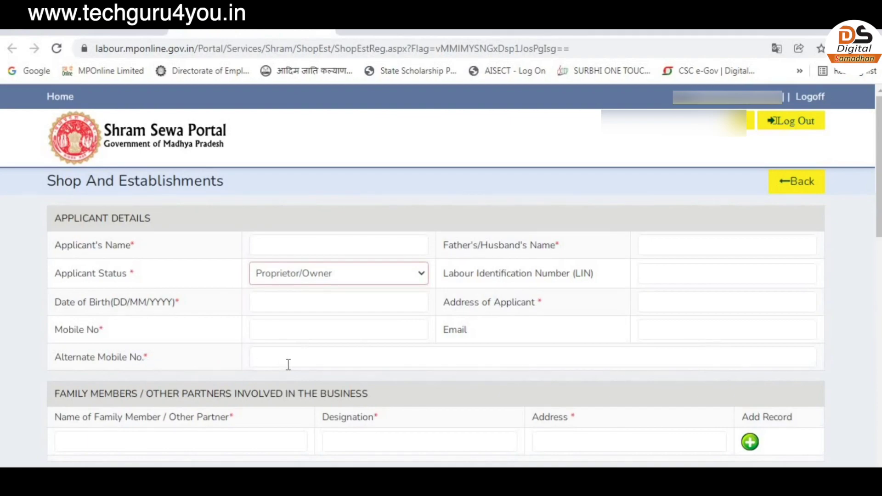
click(302, 366)
click(12, 369)
- Set the establishment category to Restaurant, Eating House and Residential Hotel and the employee-wise shop type to Worker 4 to 10
scroll(13, 369, down, 3)
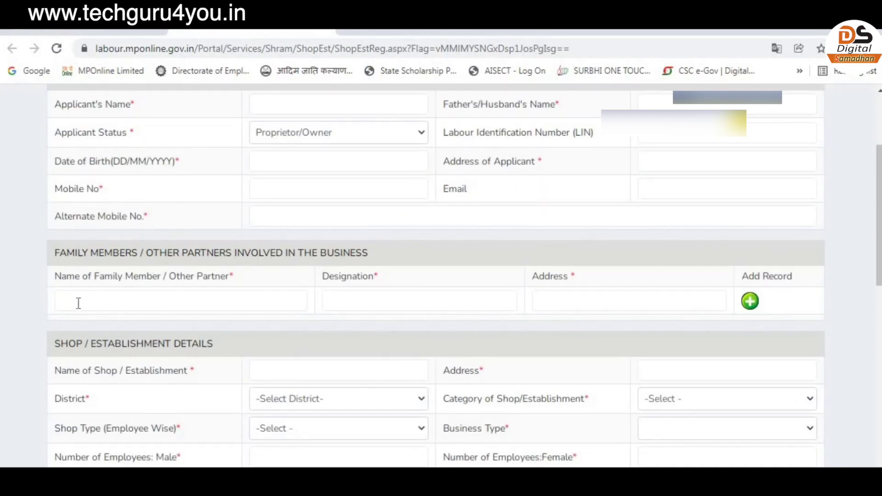
scroll(204, 316, up, 2)
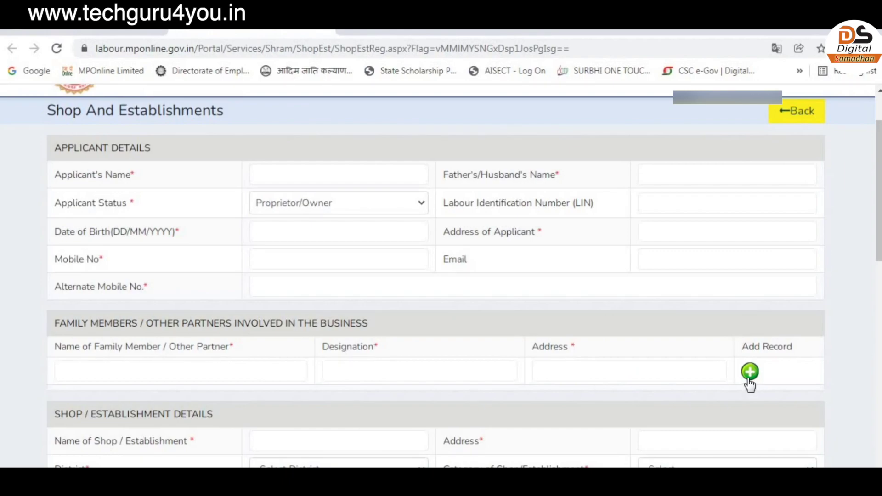
scroll(368, 299, down, 5)
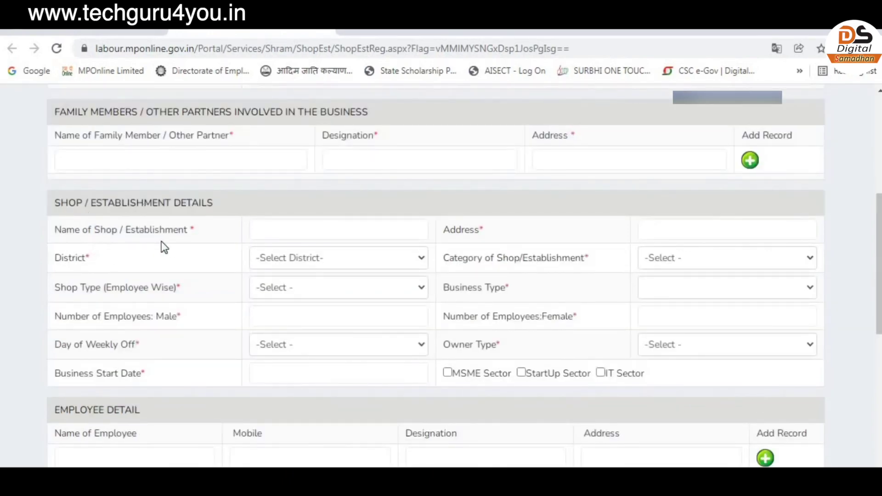
click(337, 257)
click(696, 258)
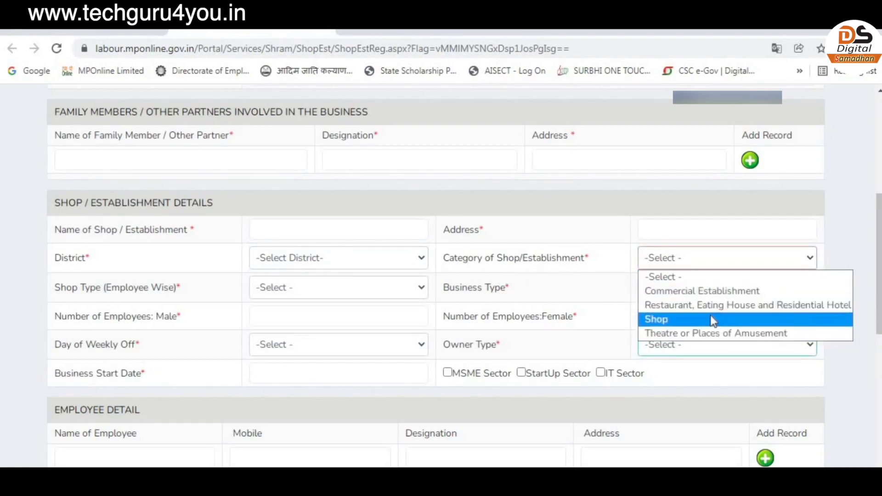
click(679, 305)
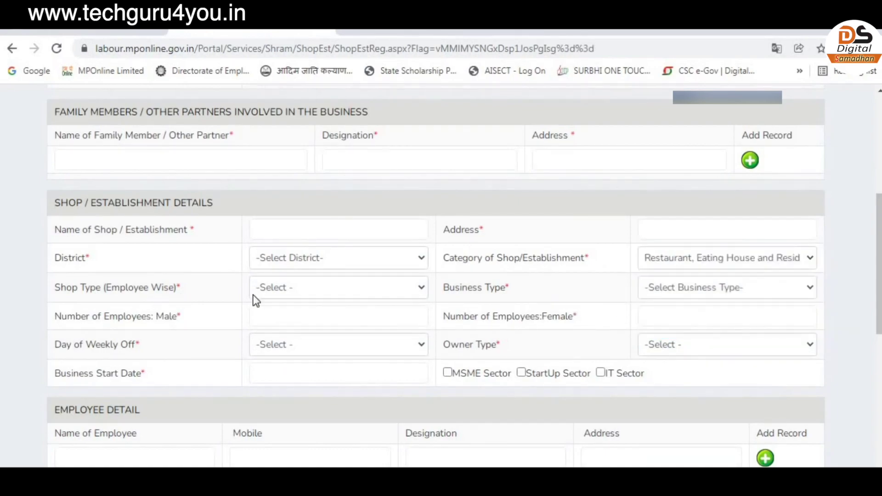
click(379, 293)
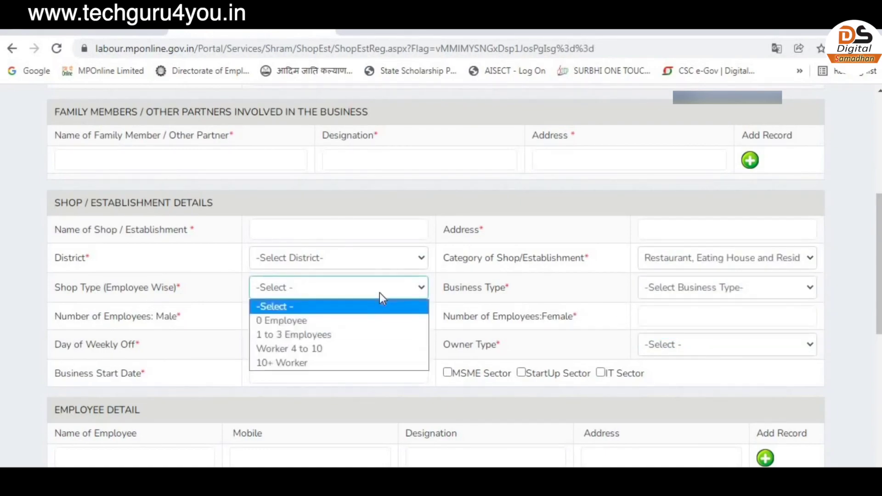
click(343, 349)
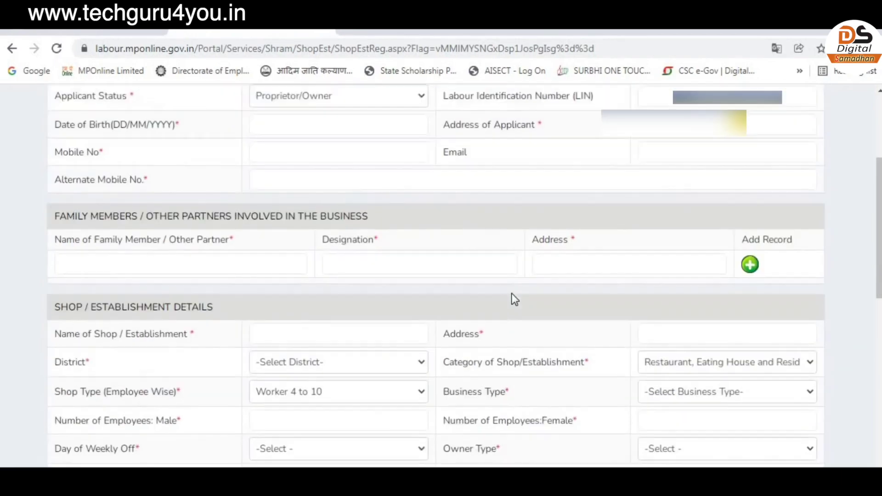
- Set the Business Type to Bakery in the shop details
scroll(392, 288, down, 10)
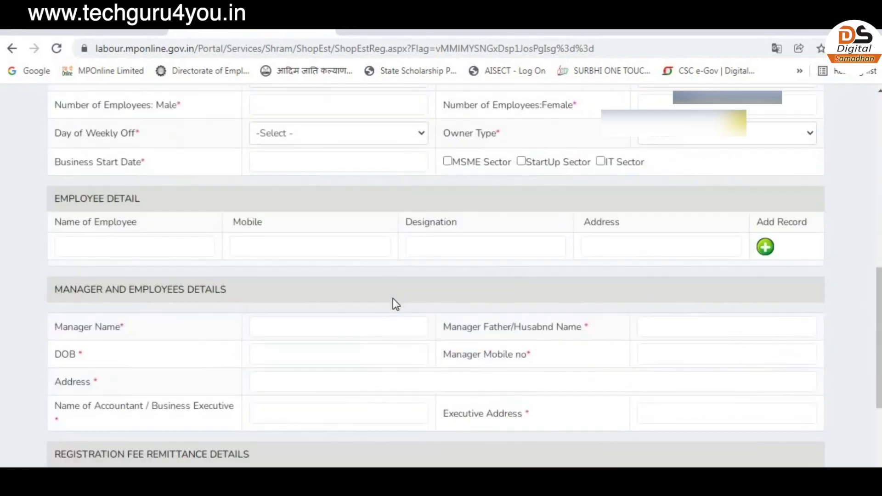
scroll(395, 304, down, 4)
scroll(416, 286, up, 7)
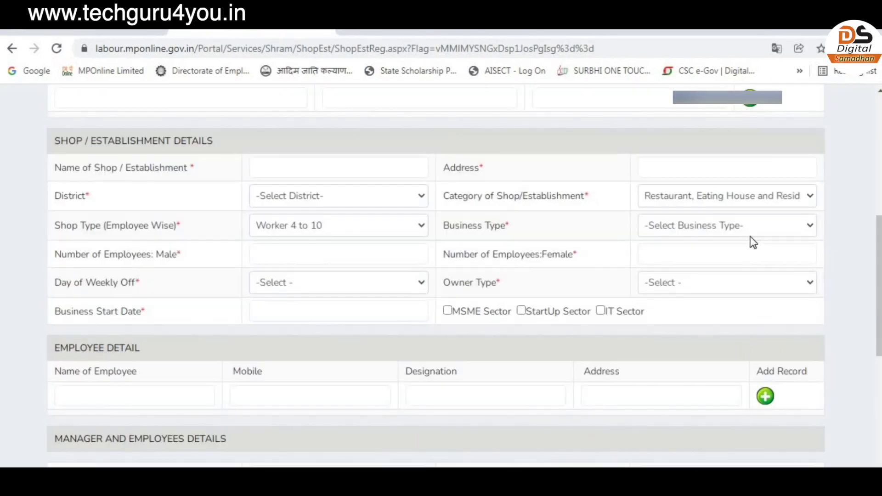
click(702, 229)
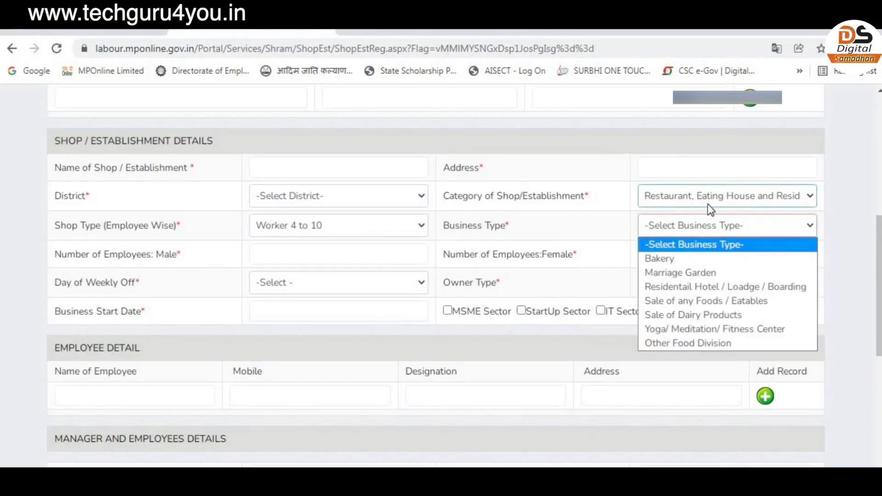
click(699, 257)
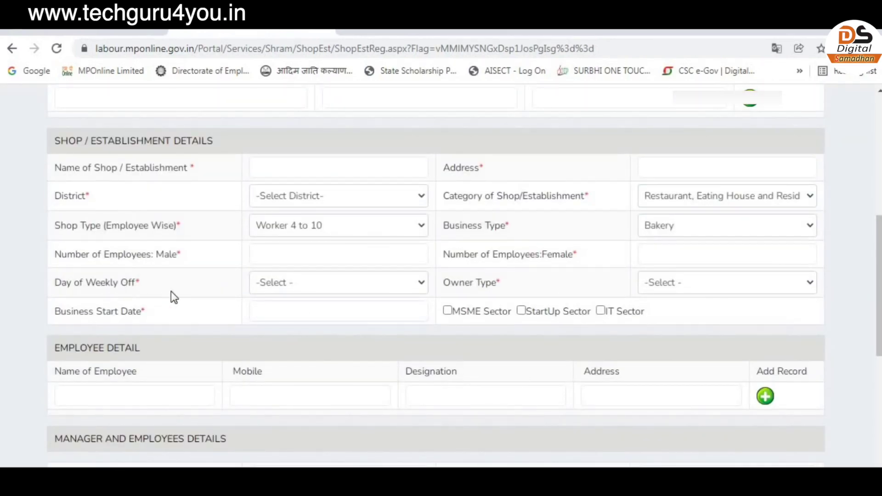
- Set the Day of Weekly Off to Sunday and view the Owner Type options
click(338, 290)
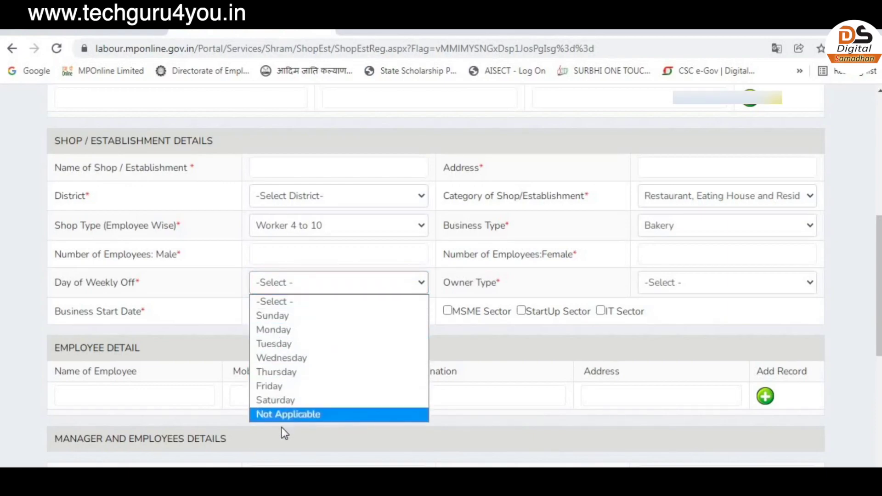
click(274, 316)
click(700, 286)
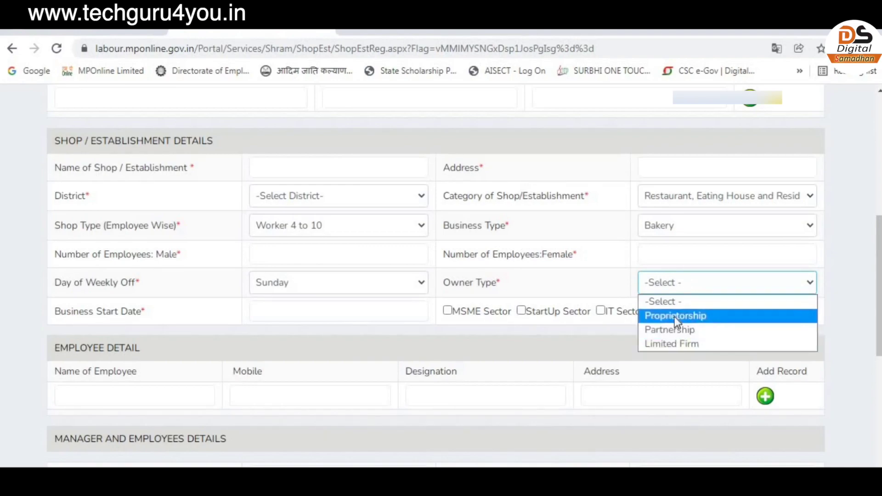
click(16, 320)
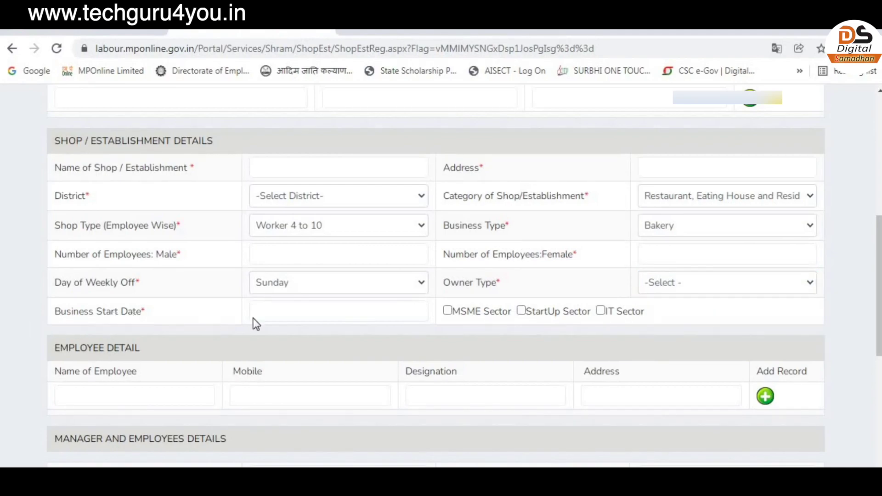
- Set the Payment Mode to Manual Treasury Challan in the registration fee remittance details
scroll(376, 319, down, 2)
scroll(380, 318, down, 2)
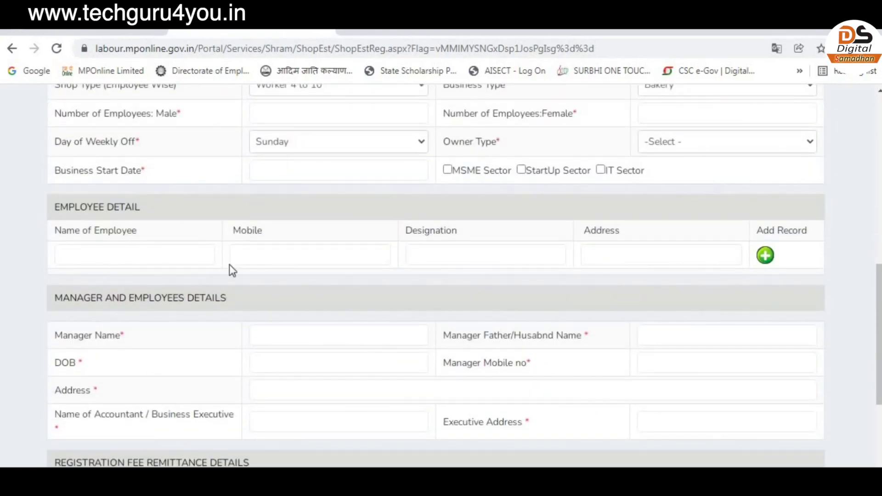
scroll(645, 262, down, 2)
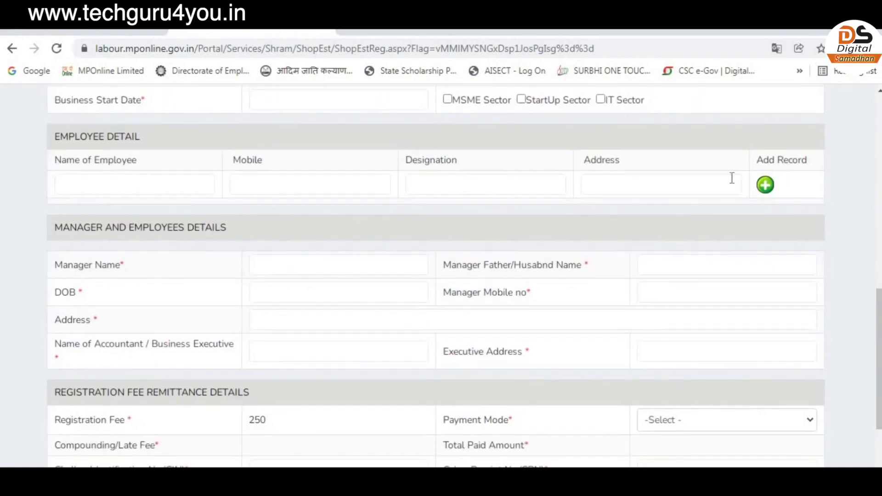
scroll(700, 199, down, 2)
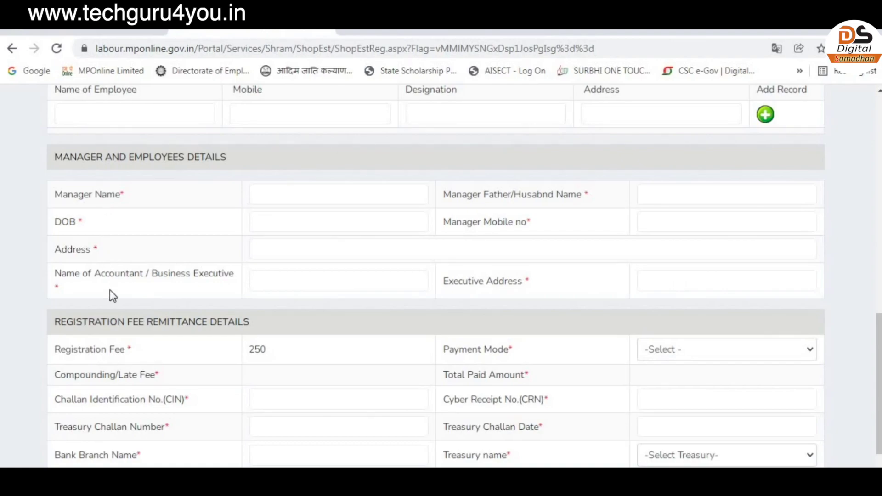
scroll(357, 277, up, 12)
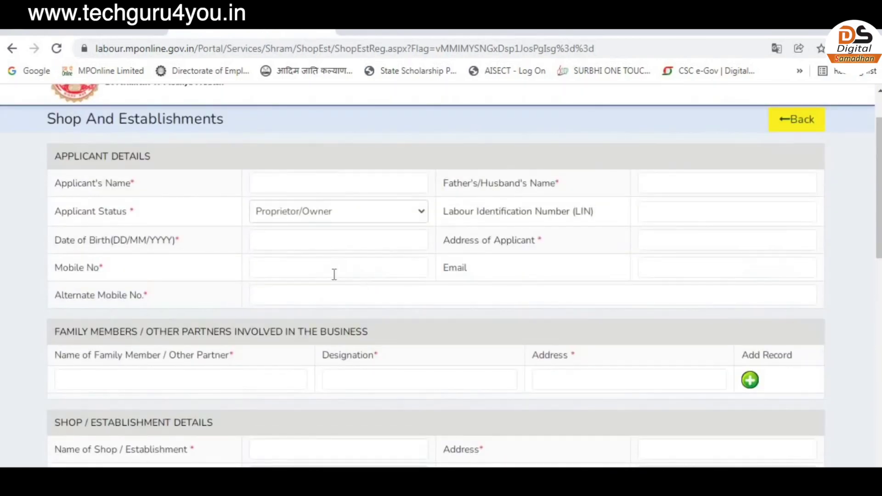
scroll(335, 273, down, 12)
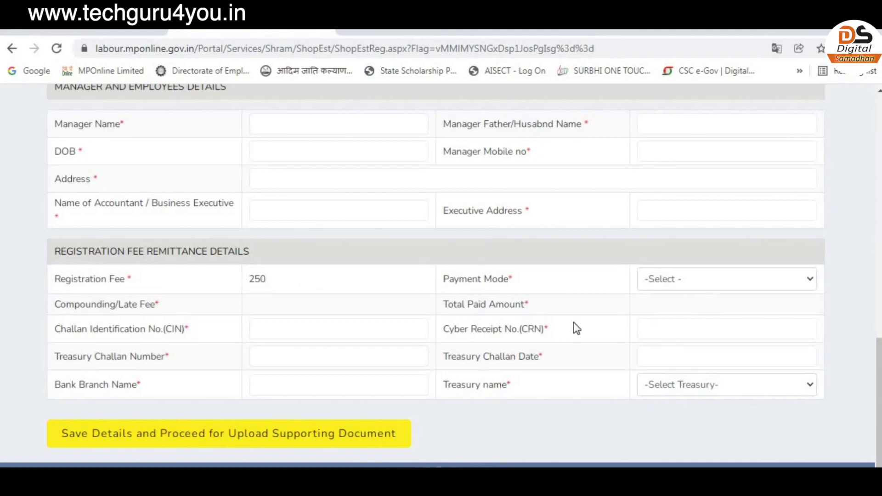
click(685, 285)
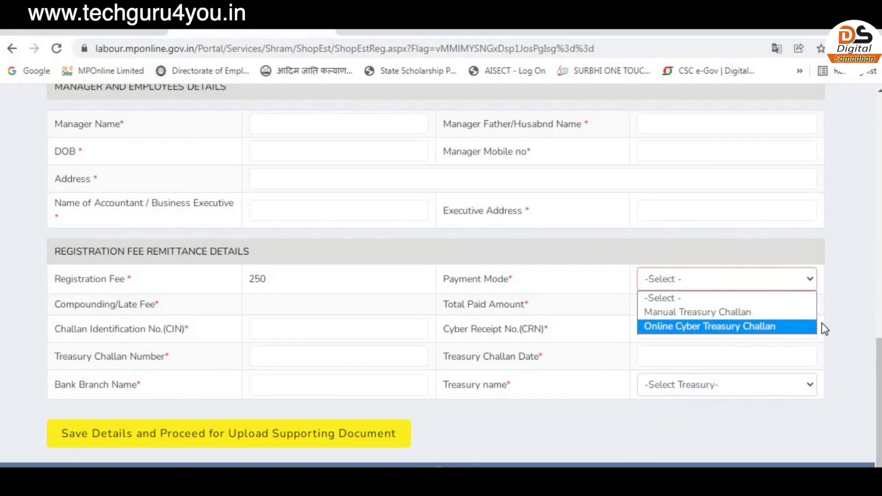
key(Up)
key(Return)
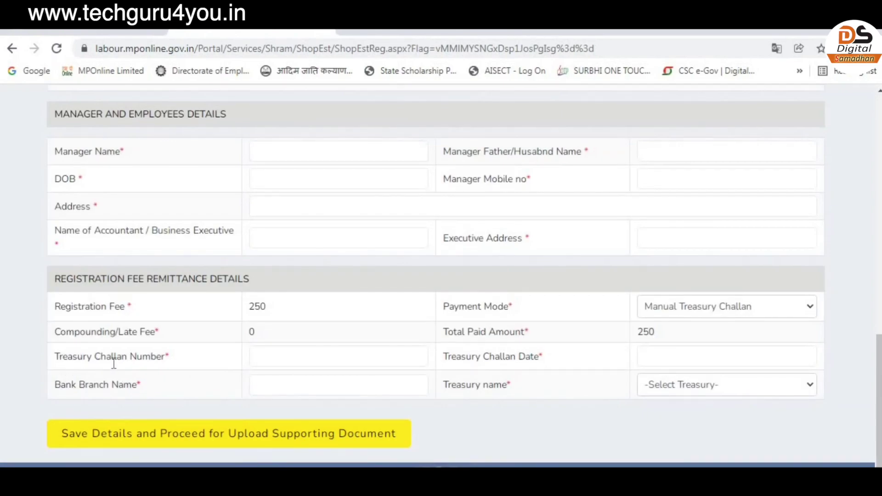
- Examine the treasury challan number, challan date and bank branch fields and the available treasury names
click(292, 360)
click(666, 360)
click(489, 386)
click(294, 384)
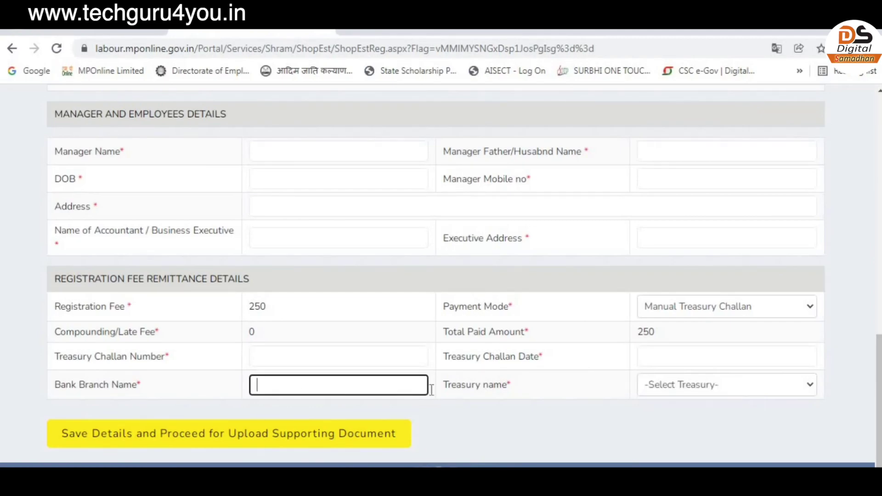
click(715, 396)
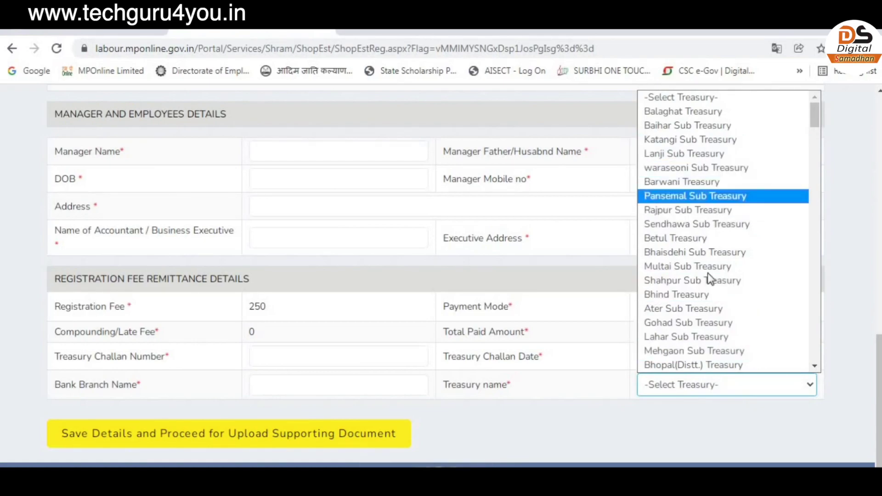
click(558, 420)
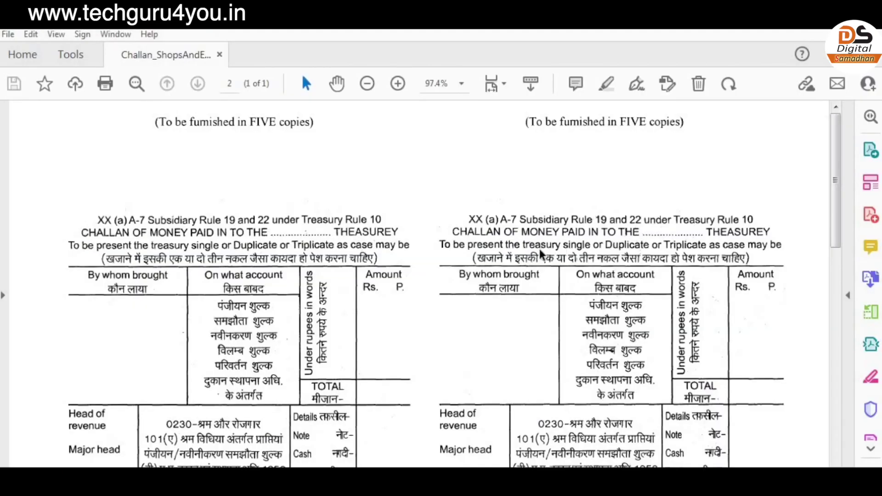
- Read through the blank treasury challan PDF, then switch back to the registration form in the browser
scroll(625, 261, down, 3)
scroll(624, 261, up, 3)
scroll(624, 330, down, 1)
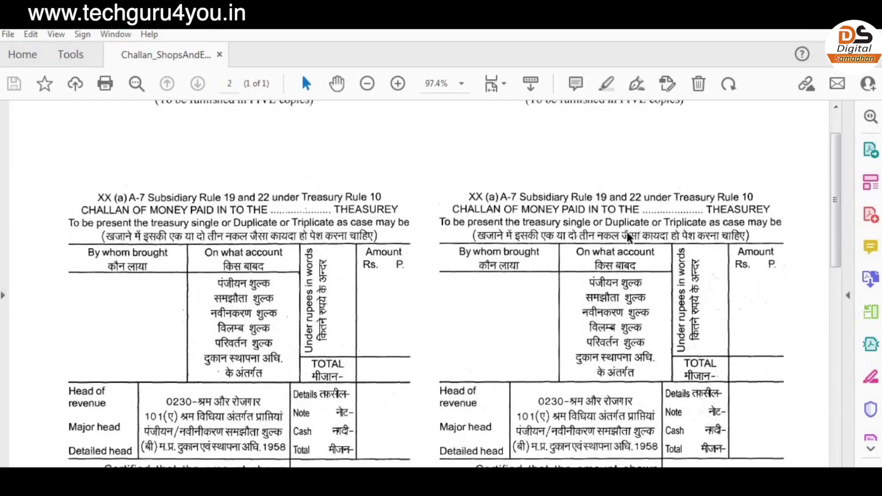
scroll(344, 239, down, 1)
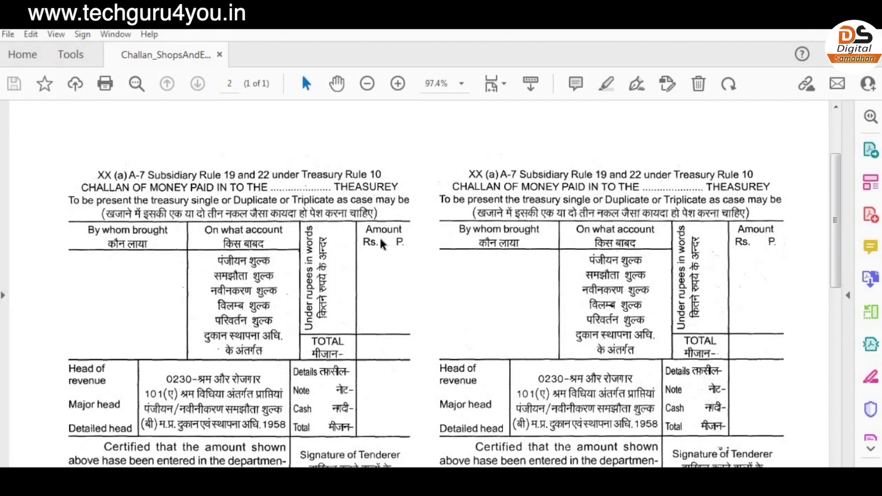
key(alt+Tab)
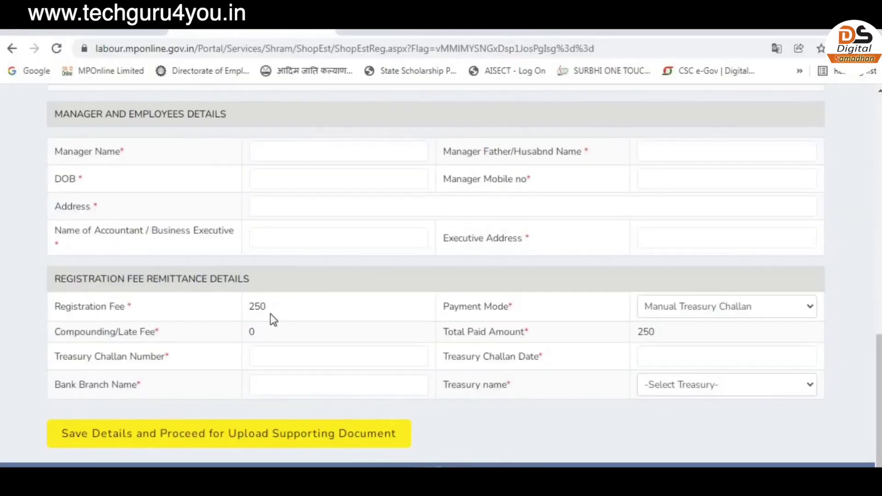
- Check the registration fee on the form and examine the amount, revenue head, tenderer signature and treasury sections of the challan PDF
drag(274, 315, 236, 311)
key(alt+Tab)
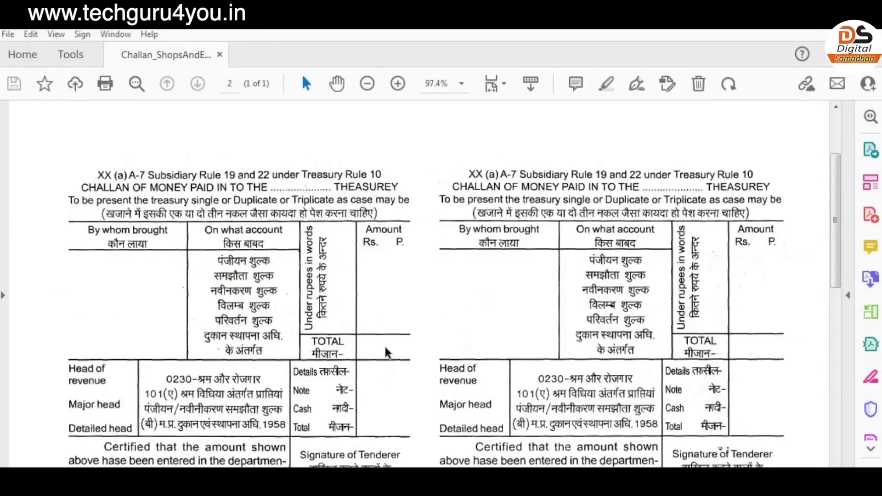
scroll(687, 339, down, 1)
scroll(698, 345, down, 3)
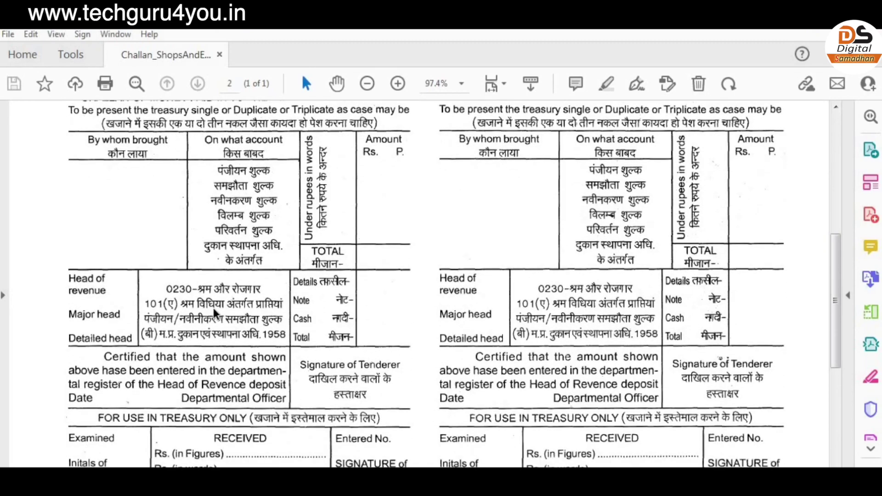
scroll(329, 393, down, 1)
scroll(329, 392, up, 1)
scroll(633, 381, down, 4)
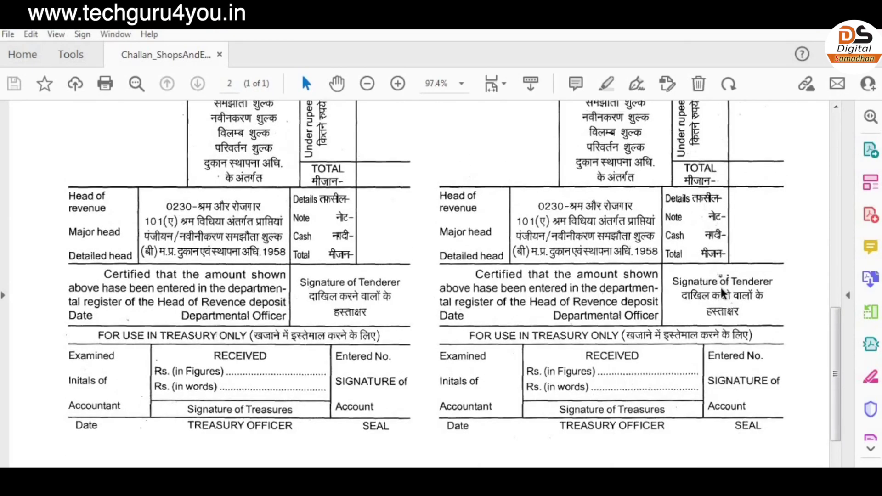
scroll(591, 327, up, 2)
scroll(388, 350, down, 3)
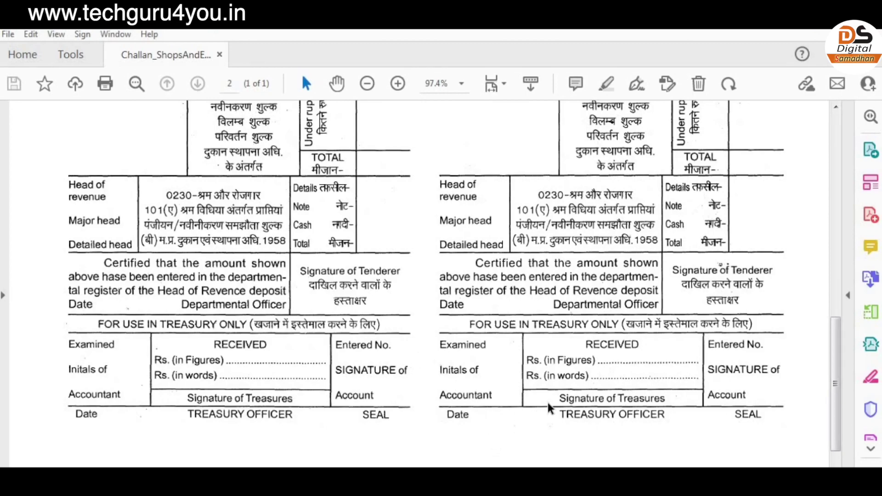
scroll(551, 410, up, 5)
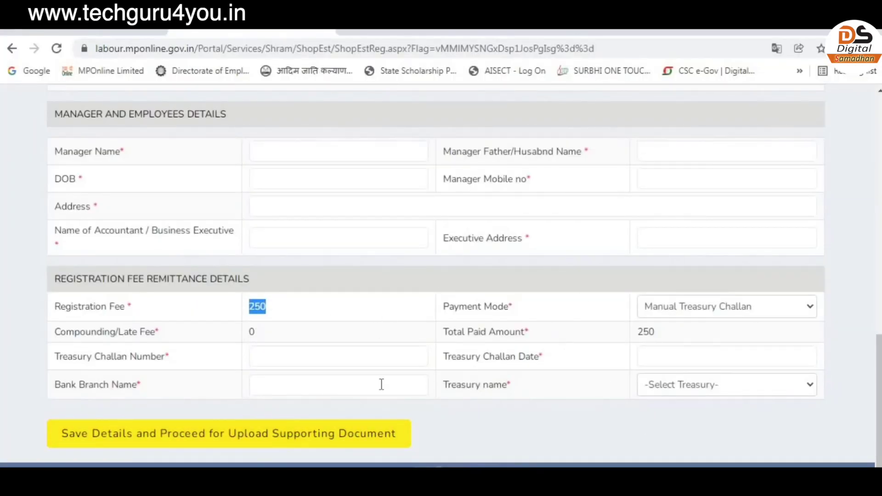
- Return to the Employee Detail section of the registration form and activate the Name of Employee field
drag(878, 360, 878, 321)
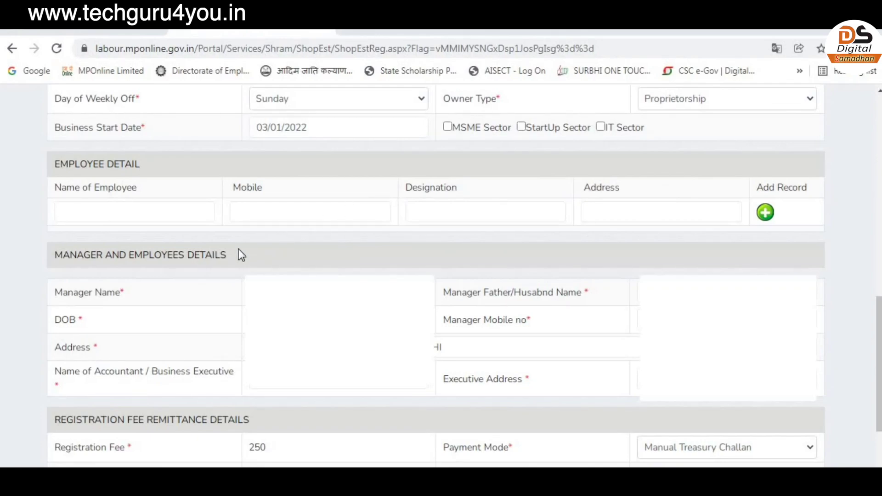
drag(55, 164, 145, 164)
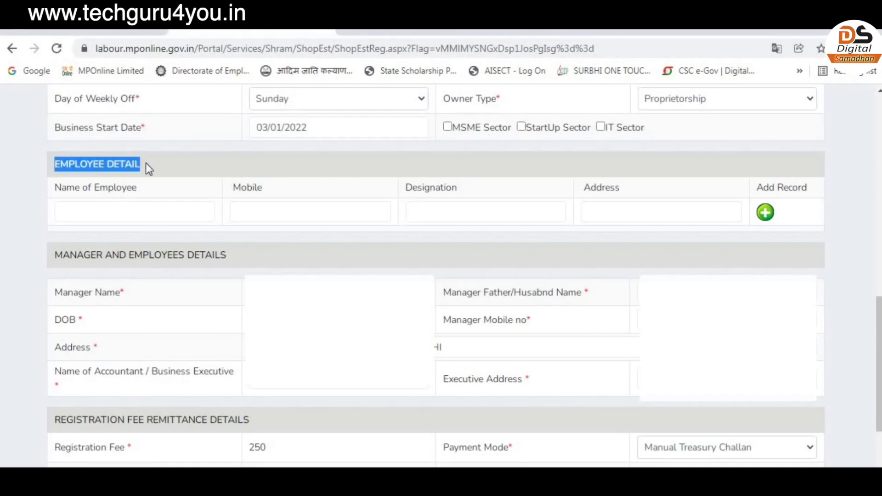
click(145, 209)
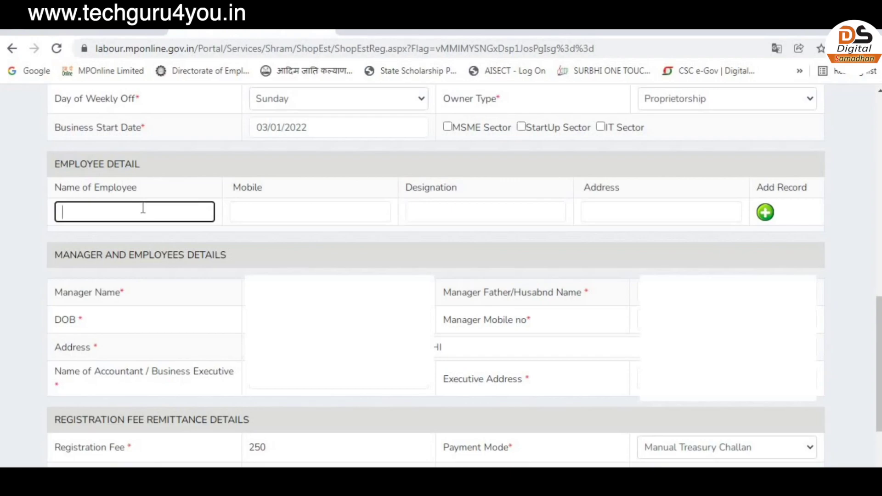